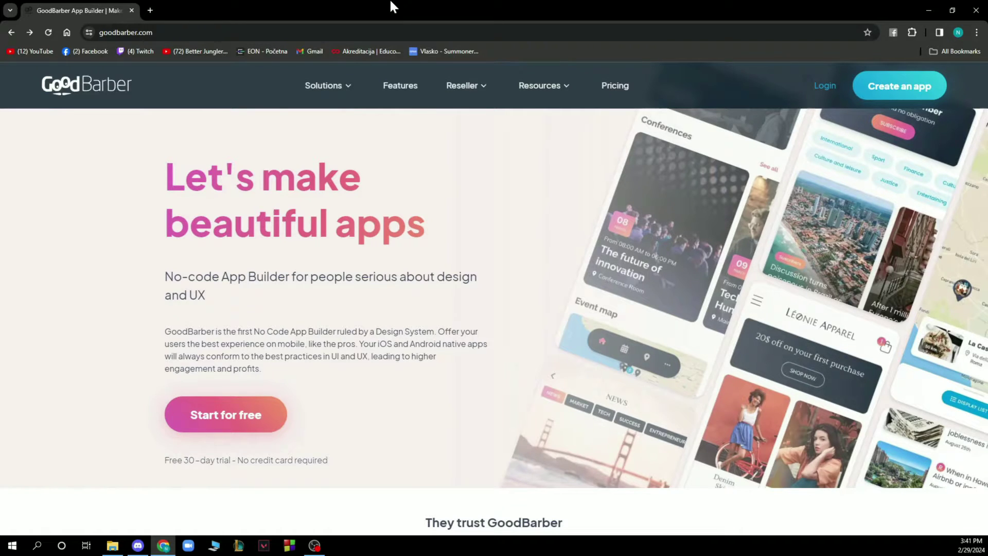
{"action": "scroll", "coordinate": [71, 349], "scroll_direction": "down", "scroll_amount": 5}
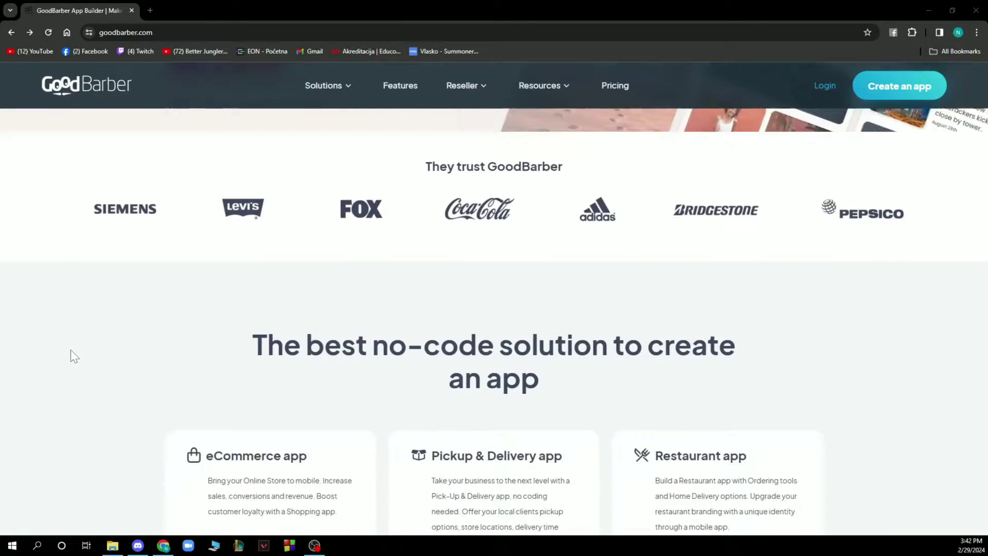
{"action": "scroll", "coordinate": [73, 348], "scroll_direction": "down", "scroll_amount": 3}
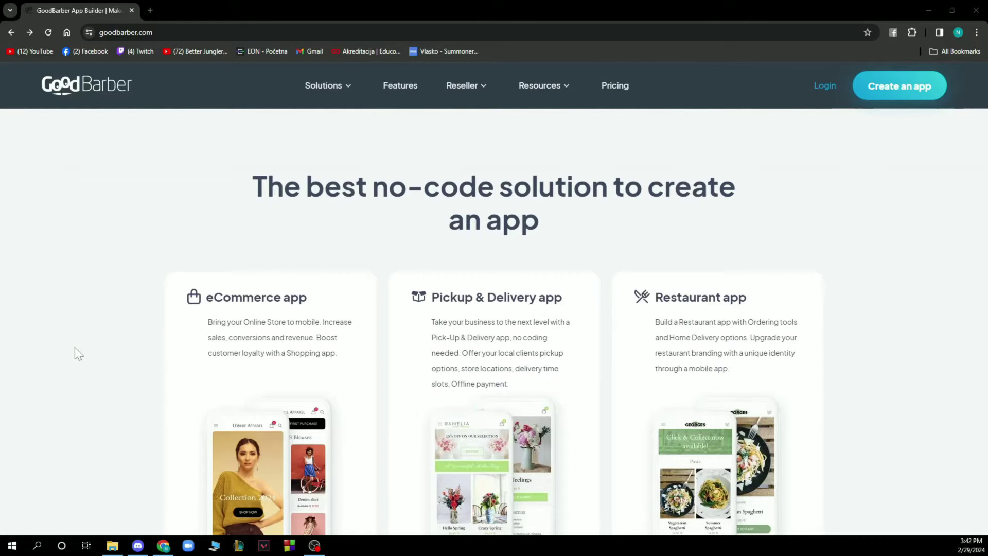
{"action": "scroll", "coordinate": [75, 346], "scroll_direction": "down", "scroll_amount": 2}
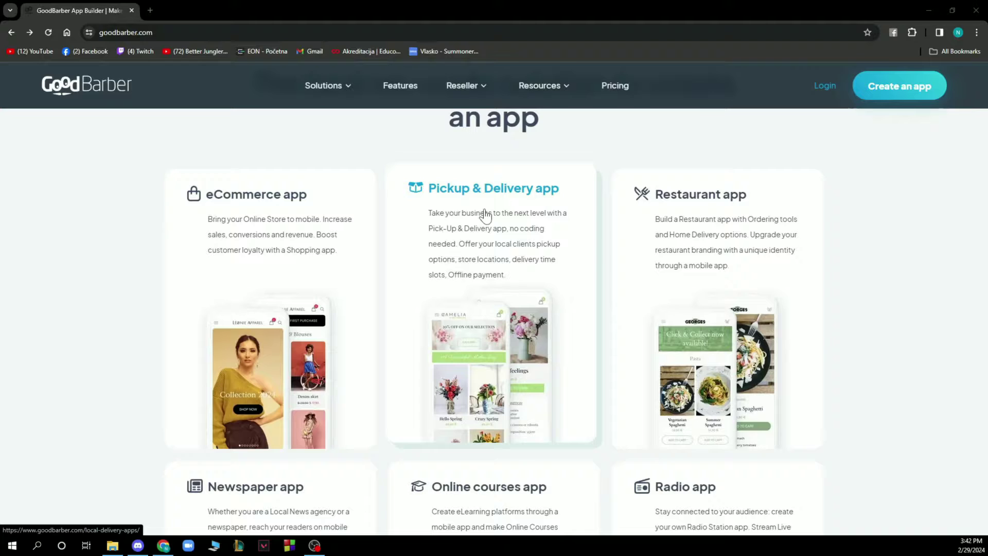
{"action": "scroll", "coordinate": [664, 231], "scroll_direction": "down", "scroll_amount": 2}
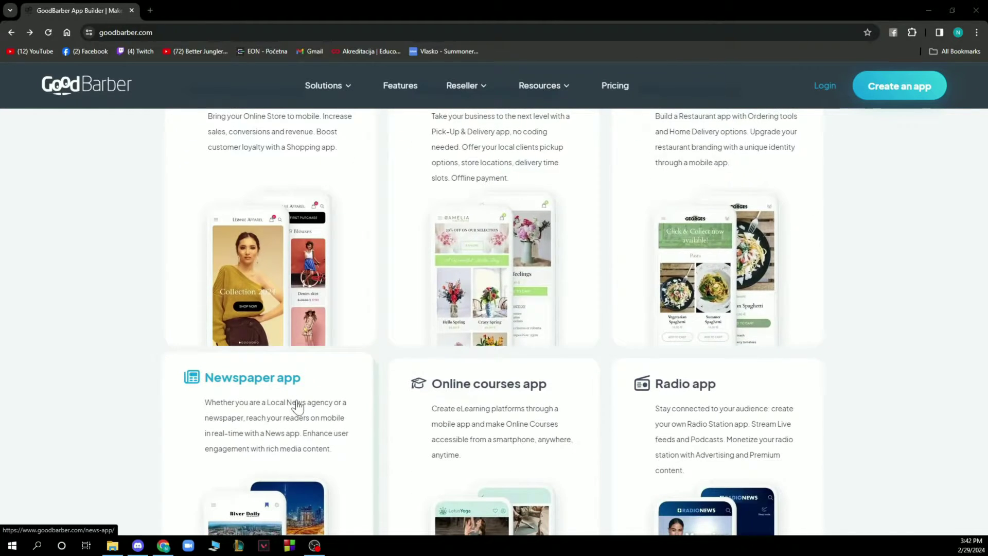
{"action": "scroll", "coordinate": [296, 404], "scroll_direction": "down", "scroll_amount": 2}
{"action": "scroll", "coordinate": [602, 348], "scroll_direction": "down", "scroll_amount": 2}
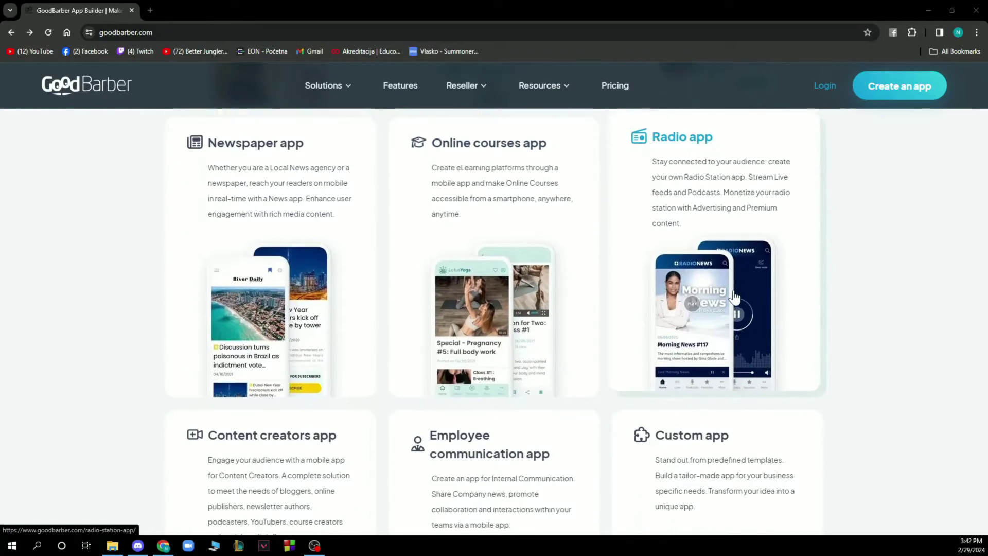
{"action": "scroll", "coordinate": [417, 308], "scroll_direction": "down", "scroll_amount": 1}
{"action": "scroll", "coordinate": [324, 324], "scroll_direction": "down", "scroll_amount": 2}
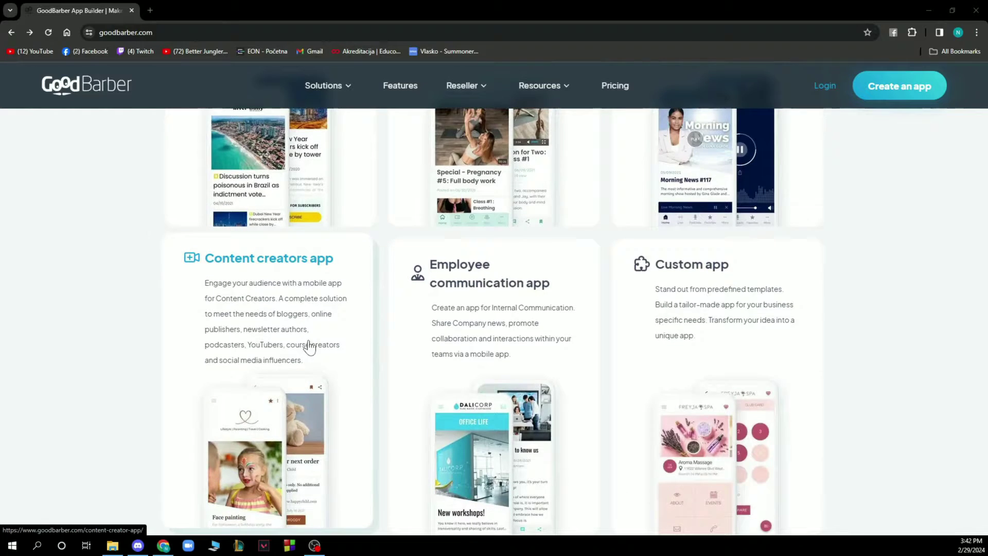
{"action": "scroll", "coordinate": [463, 325], "scroll_direction": "down", "scroll_amount": 2}
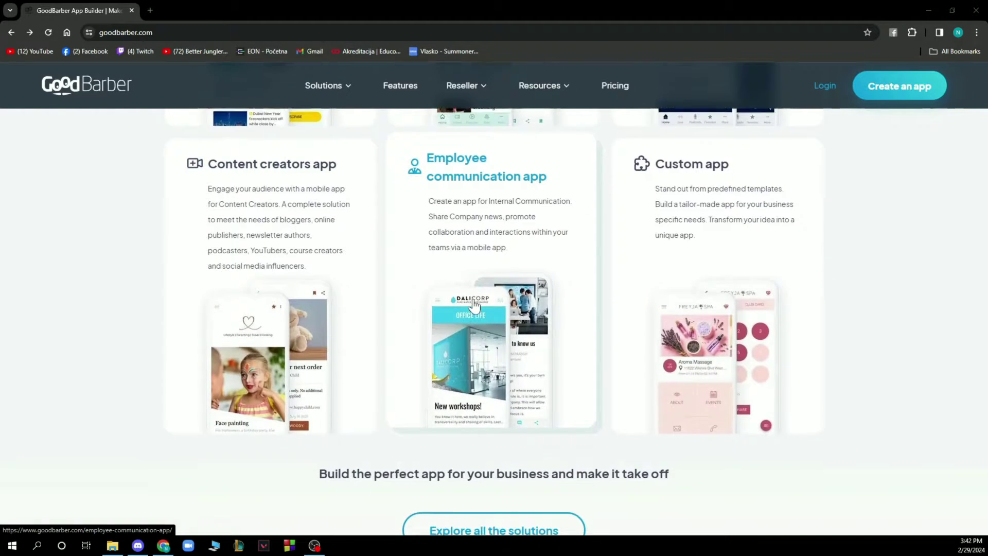
{"action": "scroll", "coordinate": [716, 228], "scroll_direction": "down", "scroll_amount": 1}
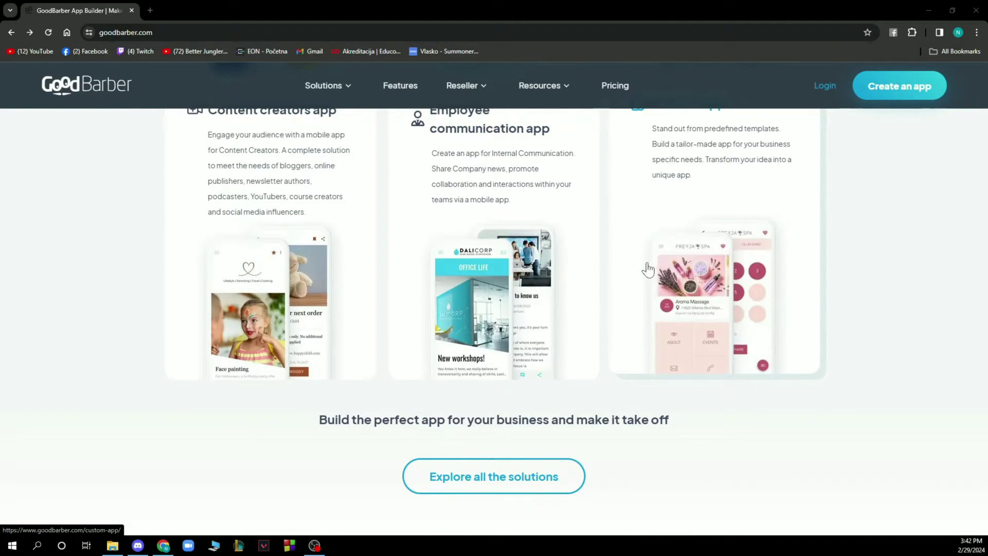
{"action": "scroll", "coordinate": [648, 278], "scroll_direction": "down", "scroll_amount": 2}
Open 'Explore all the solutions' in a new tab, starting with the eCommerce app
{"action": "left_click", "coordinate": [504, 384]}
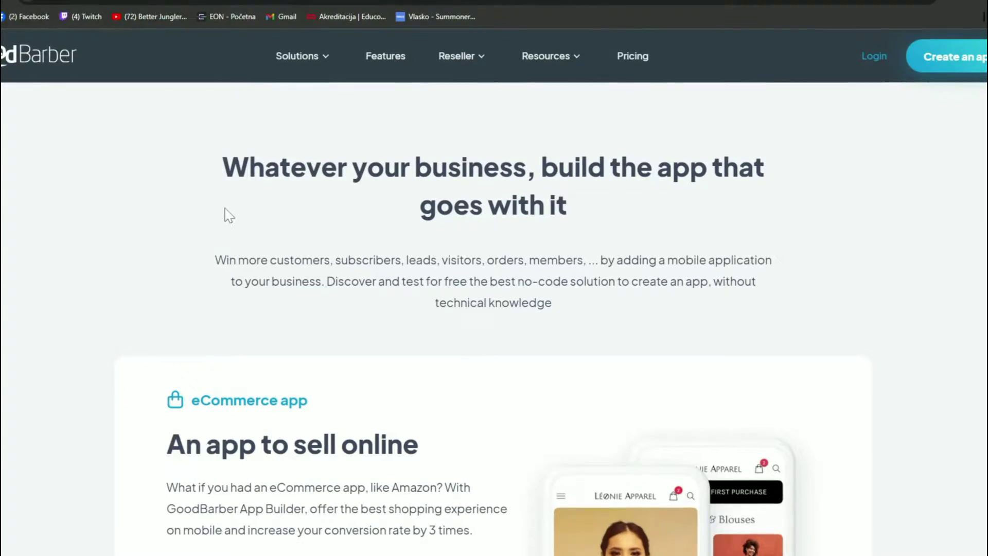
{"action": "scroll", "coordinate": [221, 210], "scroll_direction": "down", "scroll_amount": 3}
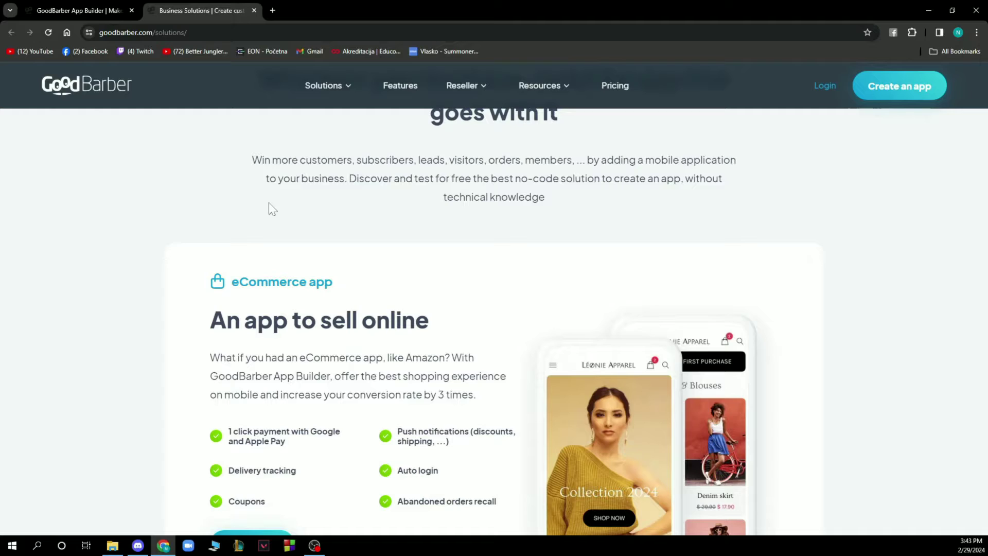
{"action": "scroll", "coordinate": [263, 209], "scroll_direction": "down", "scroll_amount": 1}
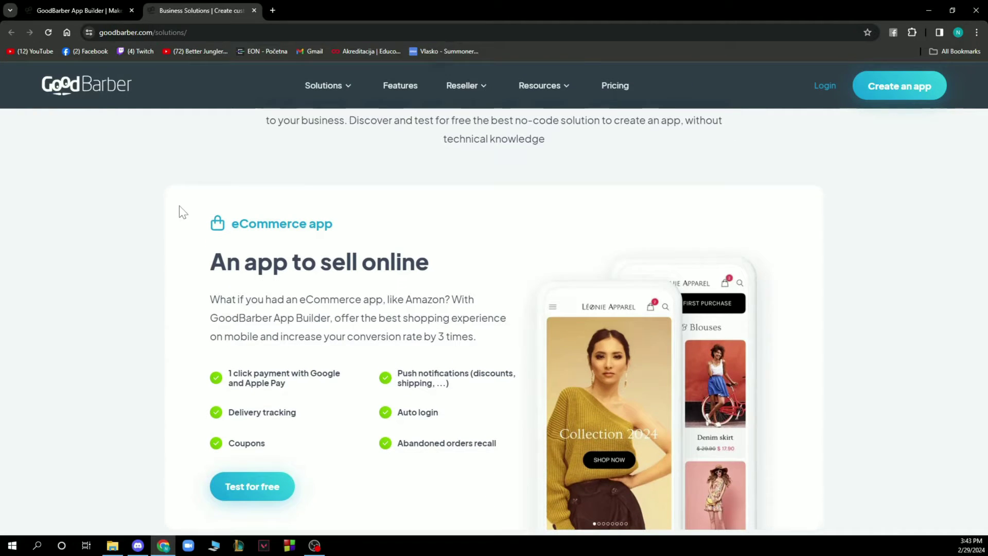
{"action": "scroll", "coordinate": [183, 212], "scroll_direction": "down", "scroll_amount": 1}
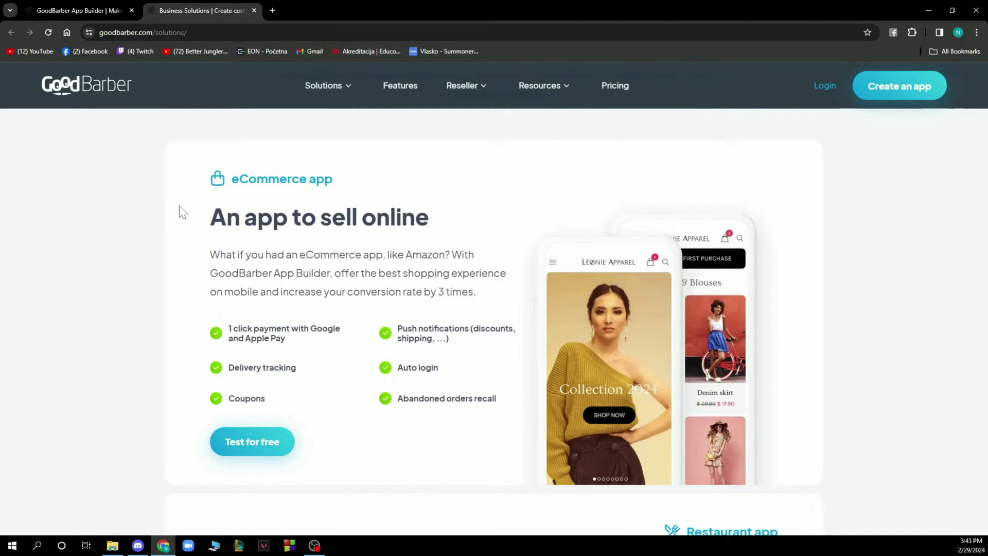
Highlight the 'An app to sell online' heading on the Solutions page, then deselect it
{"action": "triple_click", "coordinate": [224, 219]}
{"action": "left_click", "coordinate": [375, 239]}
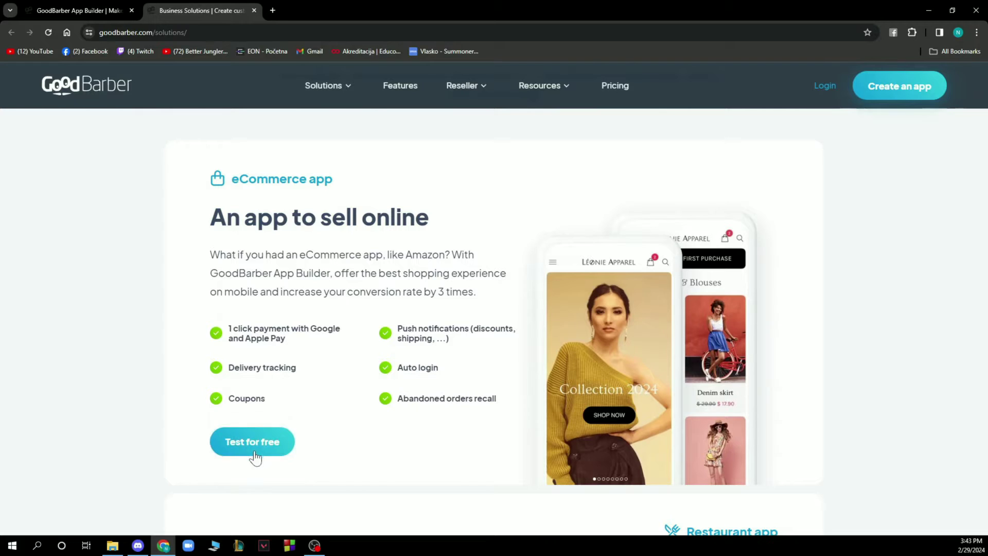
{"action": "scroll", "coordinate": [255, 456], "scroll_direction": "down", "scroll_amount": 1}
{"action": "scroll", "coordinate": [255, 416], "scroll_direction": "down", "scroll_amount": 2}
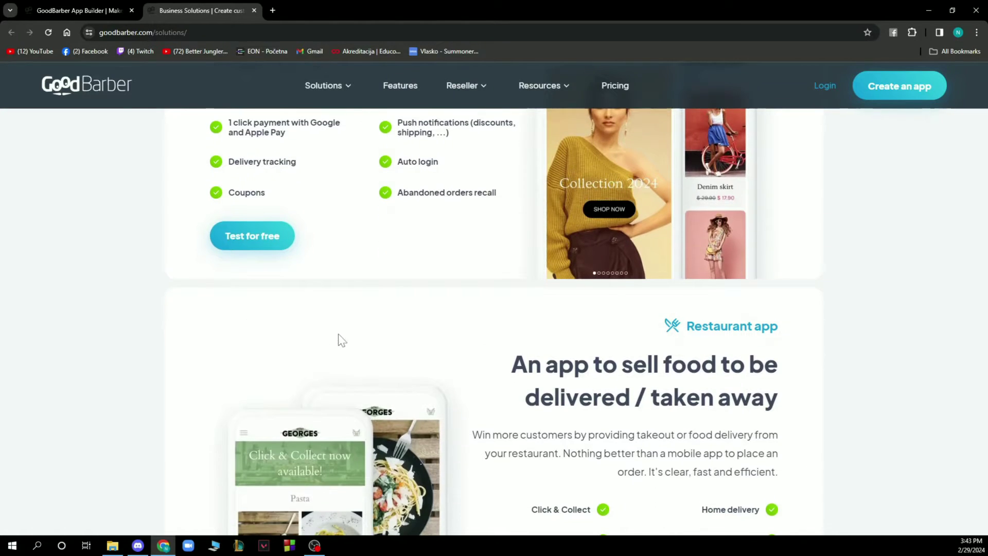
{"action": "scroll", "coordinate": [342, 340], "scroll_direction": "down", "scroll_amount": 2}
{"action": "scroll", "coordinate": [486, 332], "scroll_direction": "down", "scroll_amount": 2}
{"action": "scroll", "coordinate": [664, 317], "scroll_direction": "down", "scroll_amount": 2}
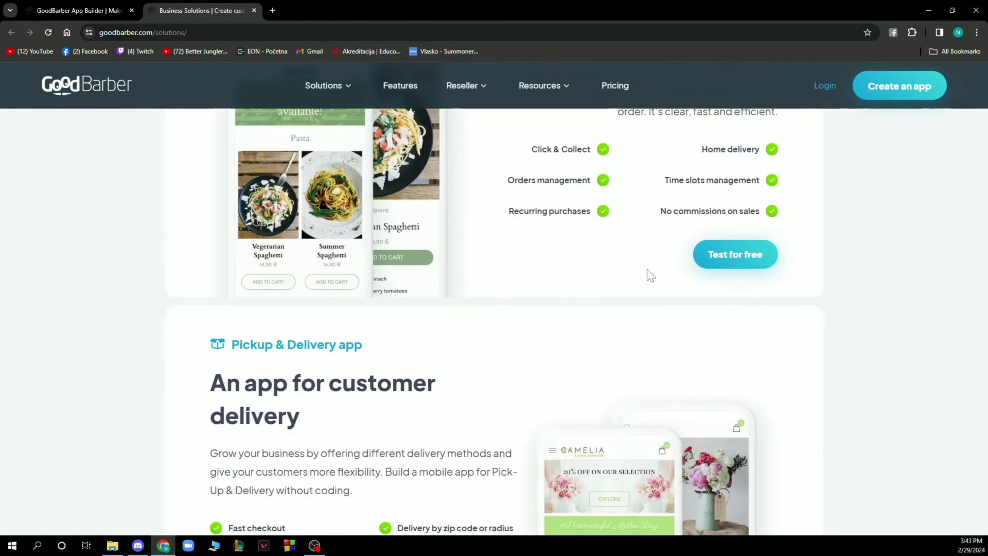
{"action": "scroll", "coordinate": [648, 274], "scroll_direction": "down", "scroll_amount": 3}
{"action": "scroll", "coordinate": [506, 273], "scroll_direction": "down", "scroll_amount": 3}
{"action": "scroll", "coordinate": [507, 278], "scroll_direction": "down", "scroll_amount": 3}
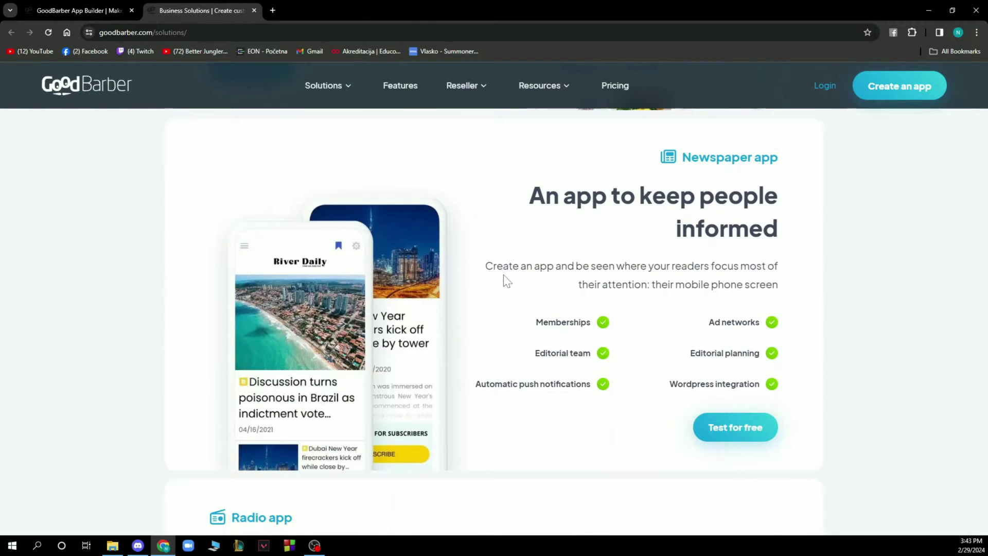
{"action": "scroll", "coordinate": [507, 280], "scroll_direction": "down", "scroll_amount": 4}
{"action": "scroll", "coordinate": [486, 286], "scroll_direction": "down", "scroll_amount": 3}
{"action": "scroll", "coordinate": [486, 285], "scroll_direction": "down", "scroll_amount": 4}
{"action": "scroll", "coordinate": [487, 286], "scroll_direction": "down", "scroll_amount": 4}
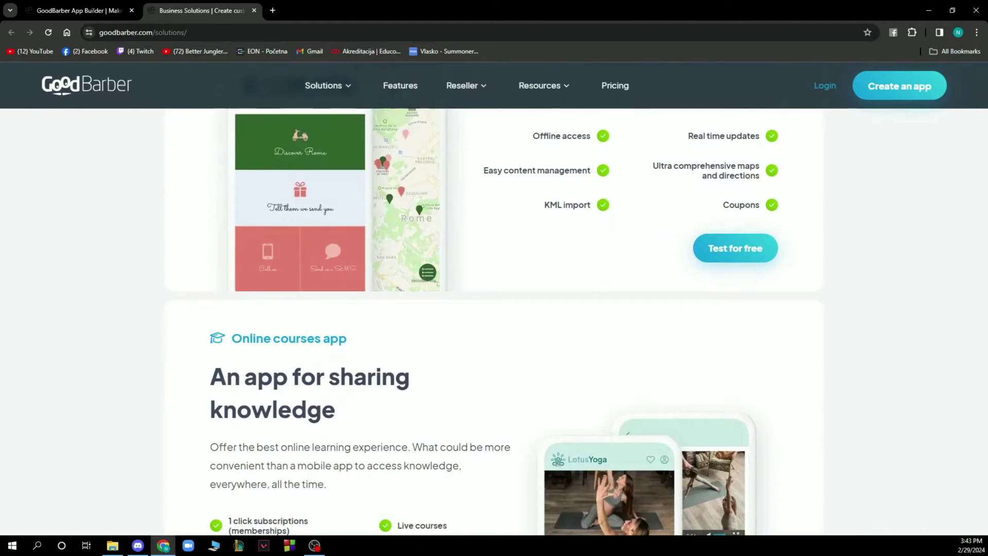
{"action": "scroll", "coordinate": [478, 271], "scroll_direction": "down", "scroll_amount": 3}
{"action": "scroll", "coordinate": [479, 271], "scroll_direction": "down", "scroll_amount": 3}
{"action": "scroll", "coordinate": [479, 270], "scroll_direction": "up", "scroll_amount": 4}
{"action": "scroll", "coordinate": [476, 269], "scroll_direction": "up", "scroll_amount": 2}
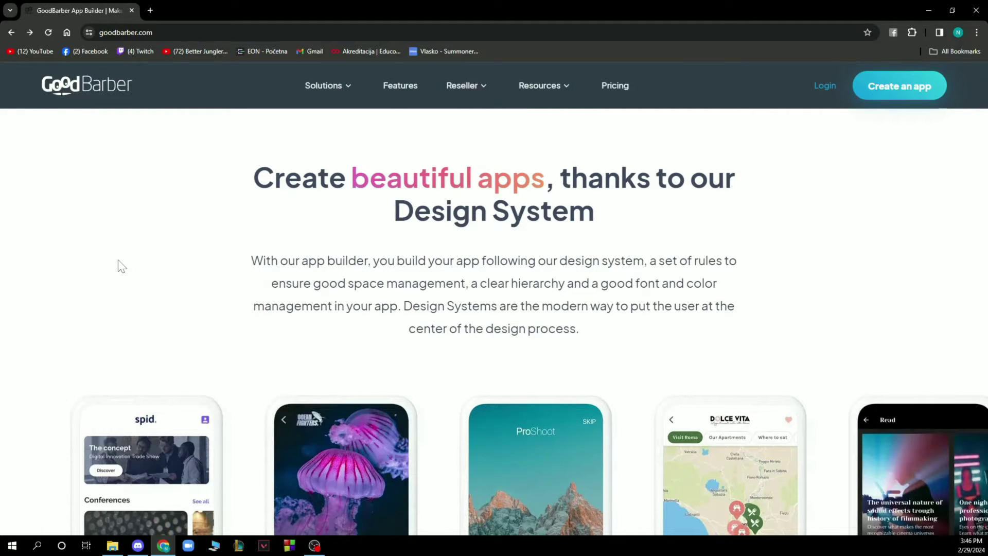
{"action": "scroll", "coordinate": [121, 267], "scroll_direction": "down", "scroll_amount": 2}
{"action": "scroll", "coordinate": [122, 266], "scroll_direction": "down", "scroll_amount": 1}
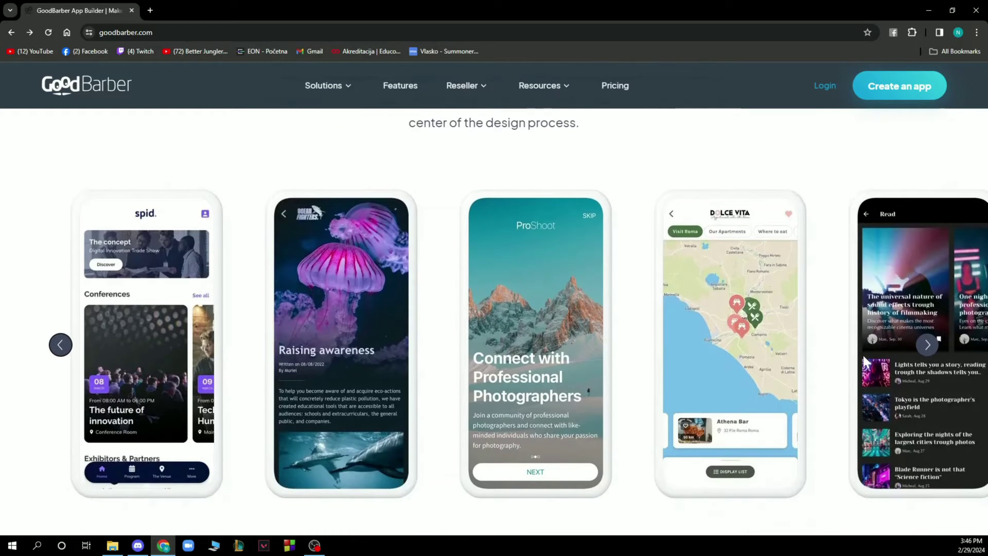
{"action": "left_click", "coordinate": [928, 345]}
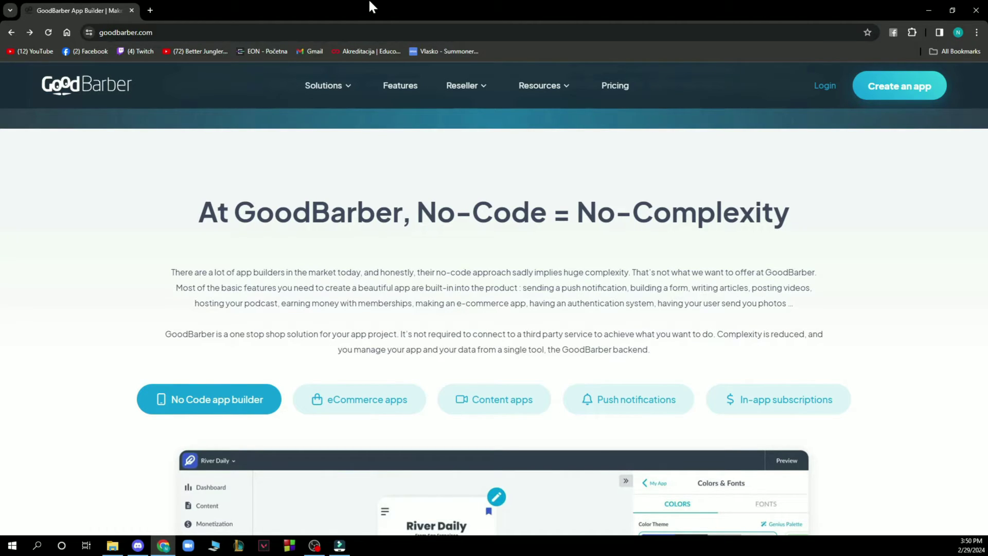
{"action": "scroll", "coordinate": [375, 154], "scroll_direction": "down", "scroll_amount": 1}
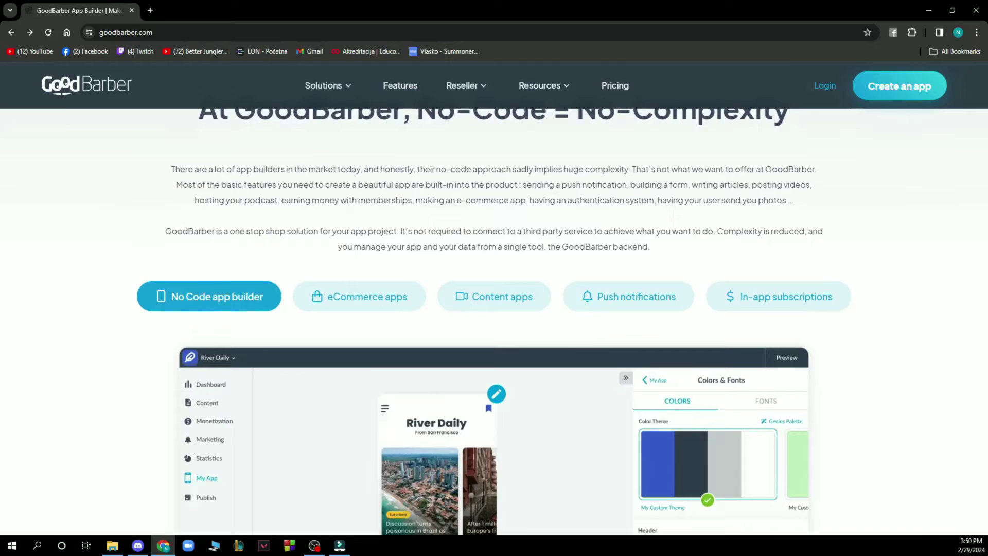
{"action": "scroll", "coordinate": [370, 143], "scroll_direction": "down", "scroll_amount": 2}
{"action": "scroll", "coordinate": [108, 215], "scroll_direction": "down", "scroll_amount": 1}
{"action": "scroll", "coordinate": [108, 214], "scroll_direction": "down", "scroll_amount": 2}
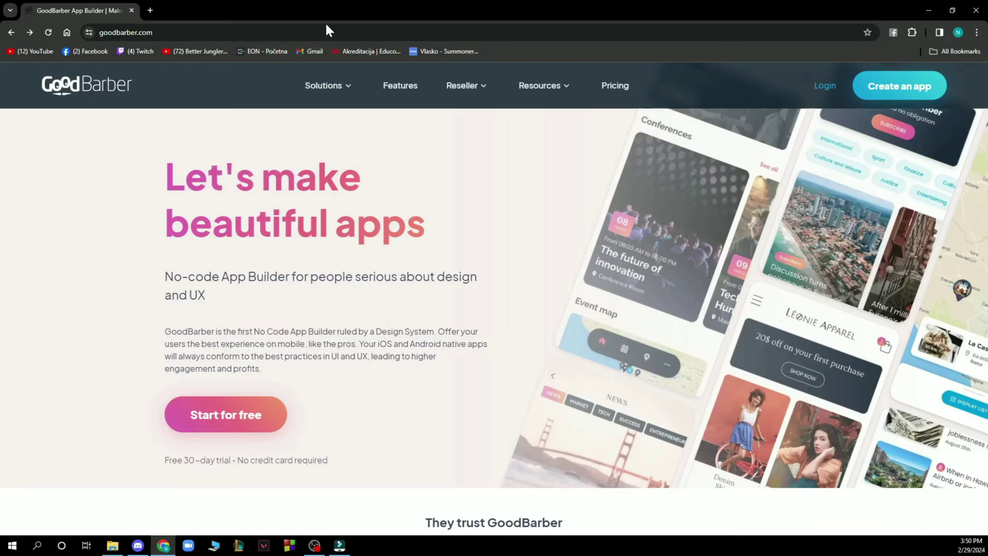
Start a new app with 'Create an app' to bring up the template chooser
{"action": "left_click", "coordinate": [911, 89]}
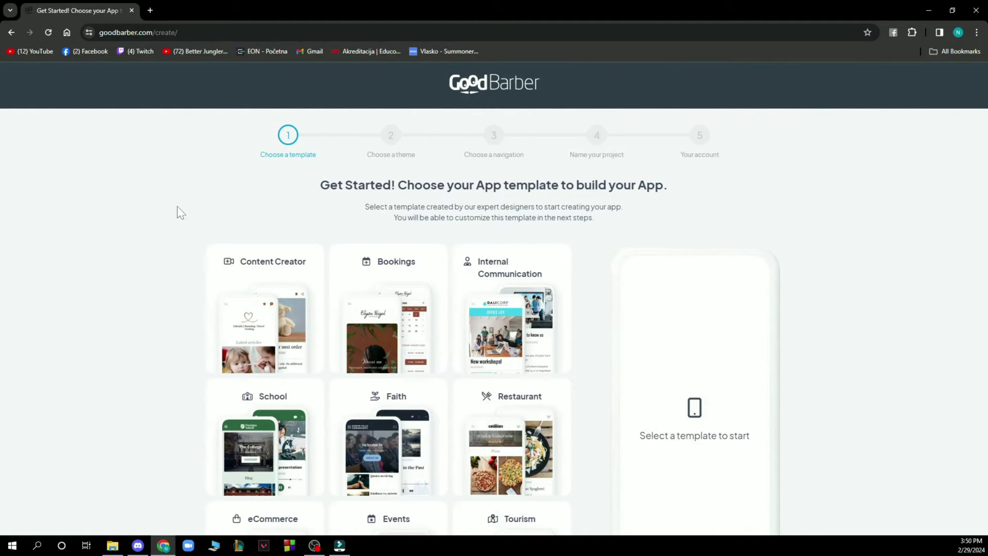
{"action": "scroll", "coordinate": [264, 223], "scroll_direction": "down", "scroll_amount": 5}
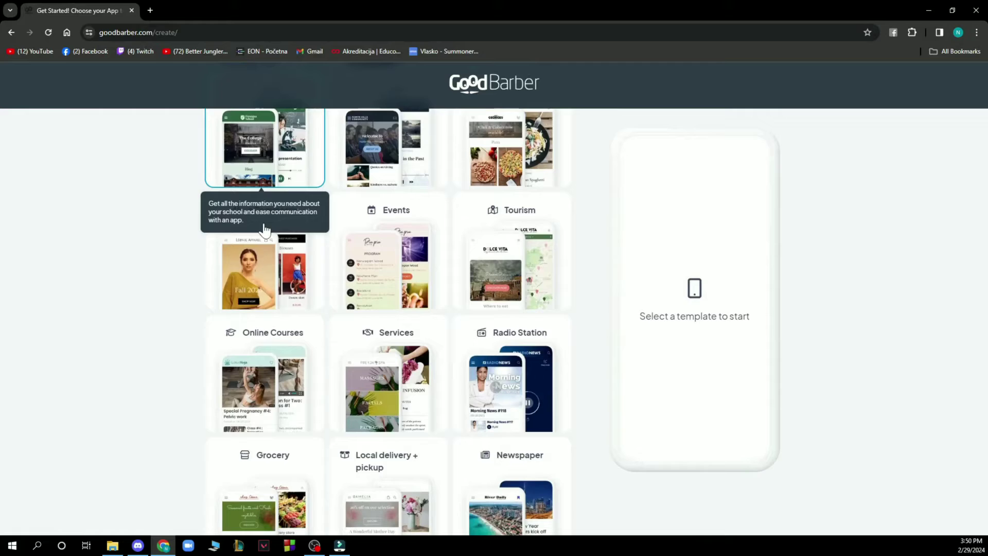
{"action": "scroll", "coordinate": [263, 232], "scroll_direction": "down", "scroll_amount": 3}
{"action": "scroll", "coordinate": [262, 231], "scroll_direction": "down", "scroll_amount": 1}
{"action": "scroll", "coordinate": [232, 247], "scroll_direction": "up", "scroll_amount": 3}
{"action": "scroll", "coordinate": [463, 309], "scroll_direction": "up", "scroll_amount": 5}
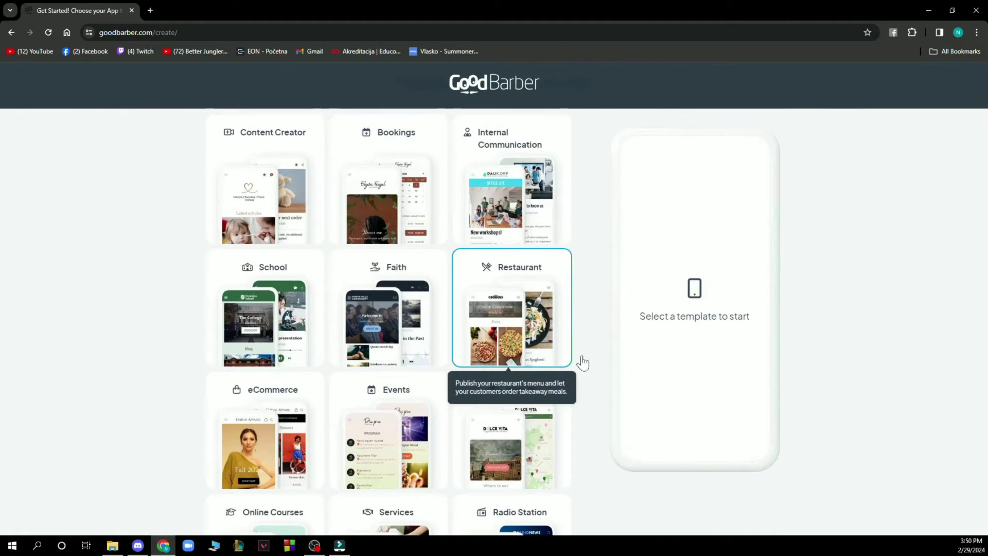
{"action": "scroll", "coordinate": [632, 347], "scroll_direction": "up", "scroll_amount": 3}
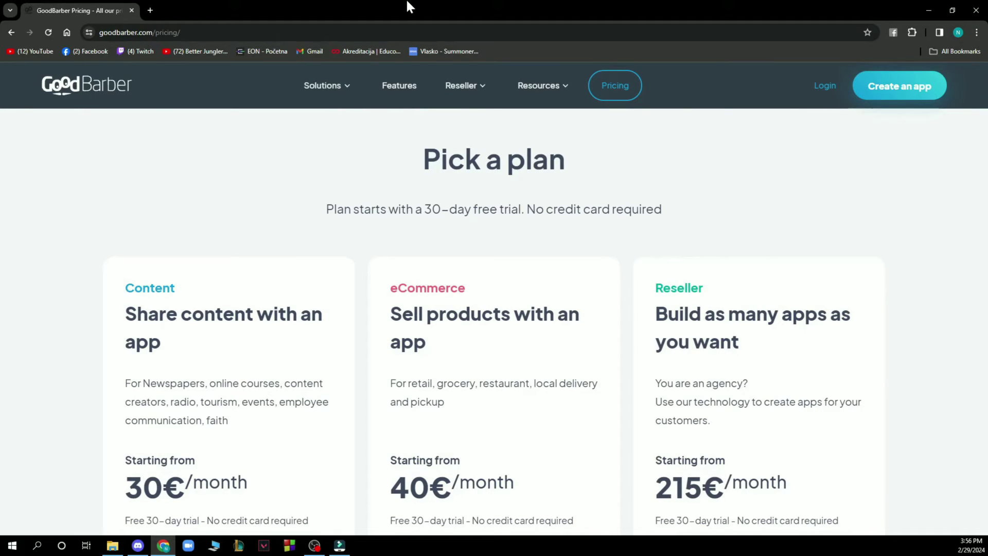
{"action": "scroll", "coordinate": [99, 193], "scroll_direction": "down", "scroll_amount": 1}
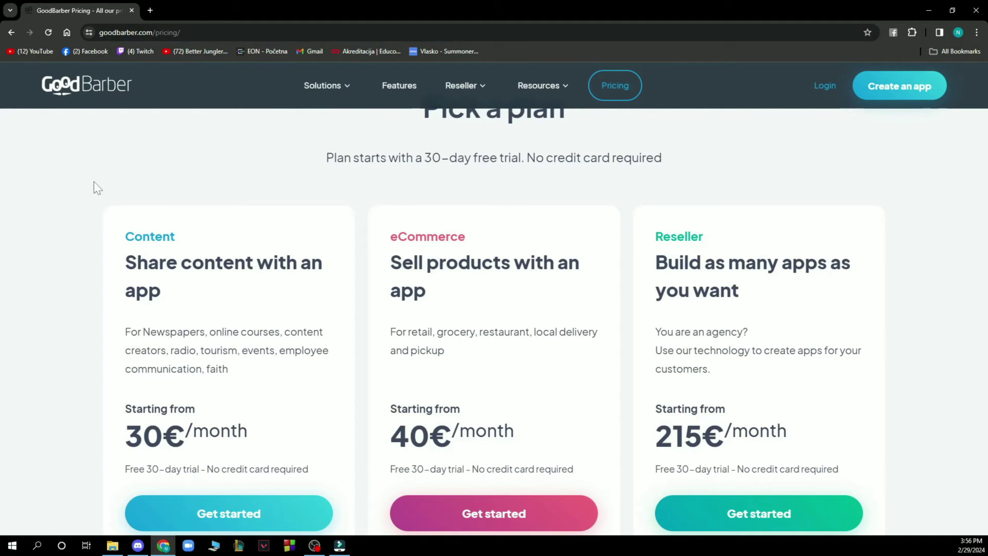
{"action": "scroll", "coordinate": [94, 182], "scroll_direction": "down", "scroll_amount": 1}
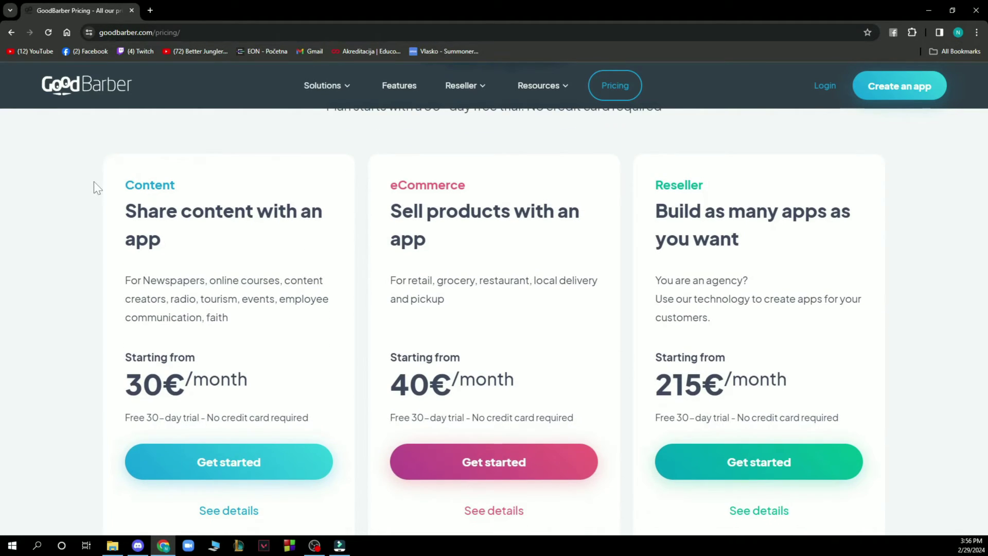